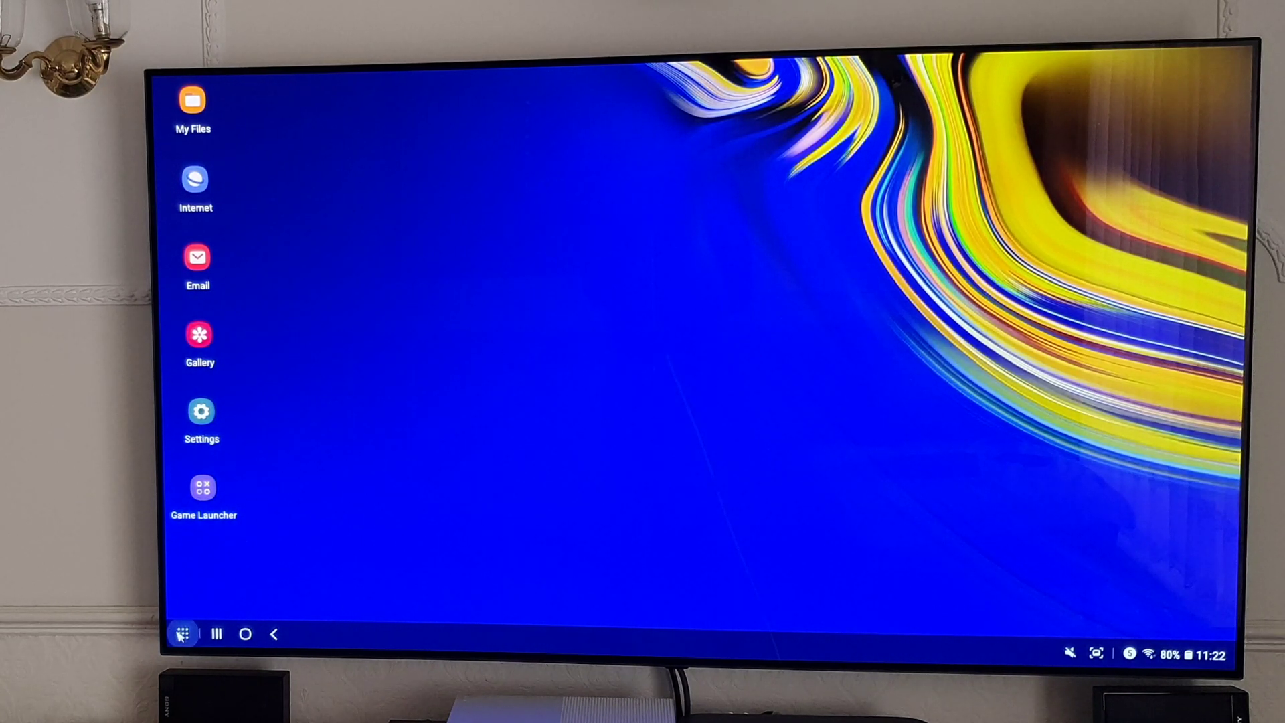
Step: Page through the DeX app grid and open app search to look for YouTube
click(183, 633)
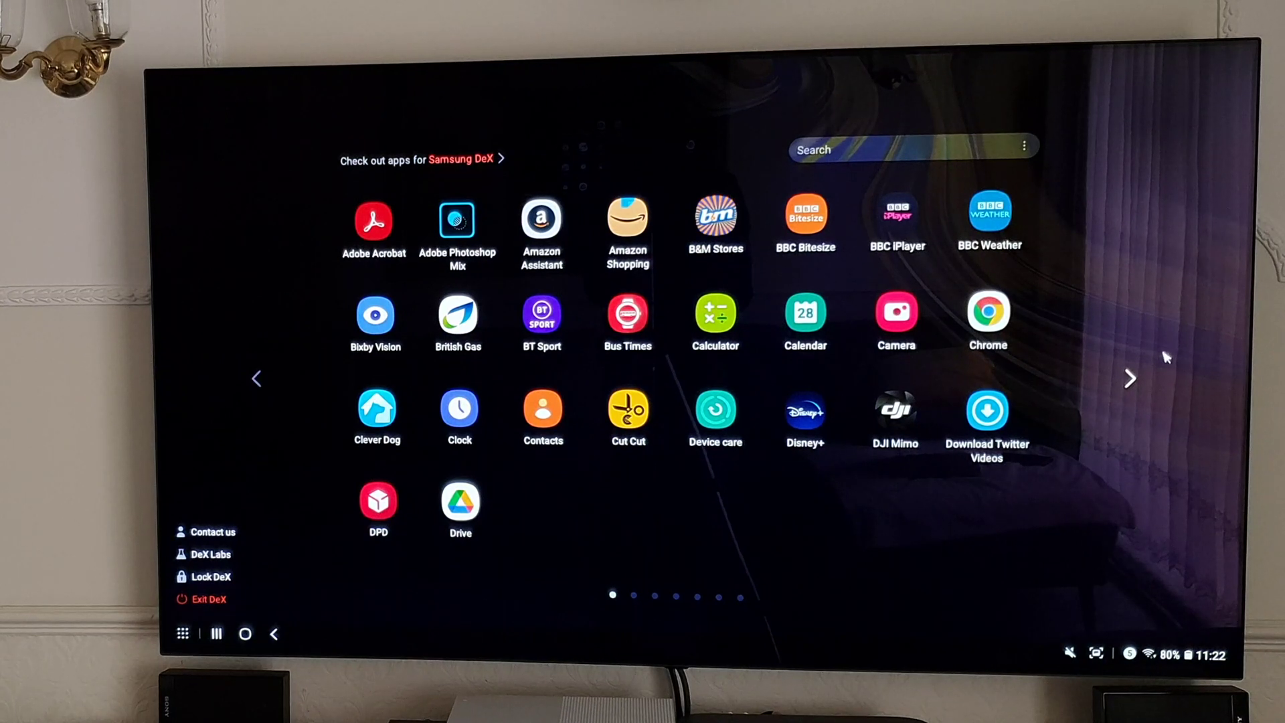
click(1129, 379)
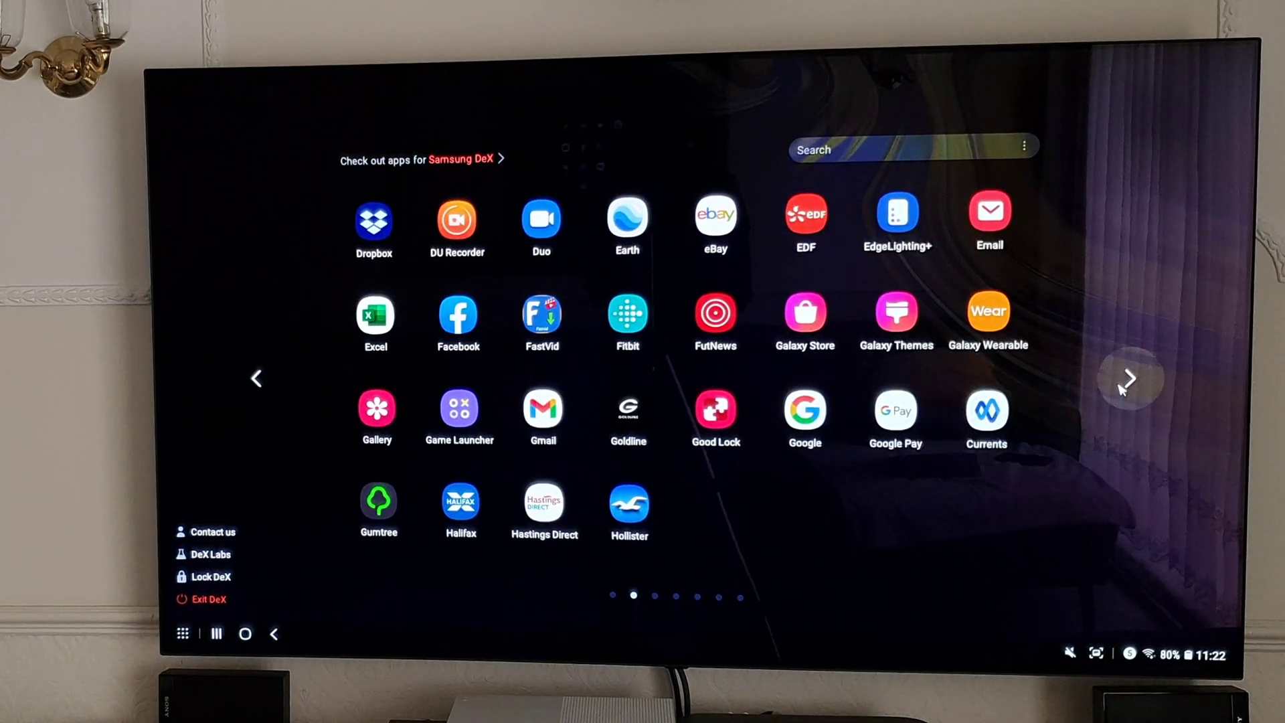
click(1122, 388)
click(1122, 388)
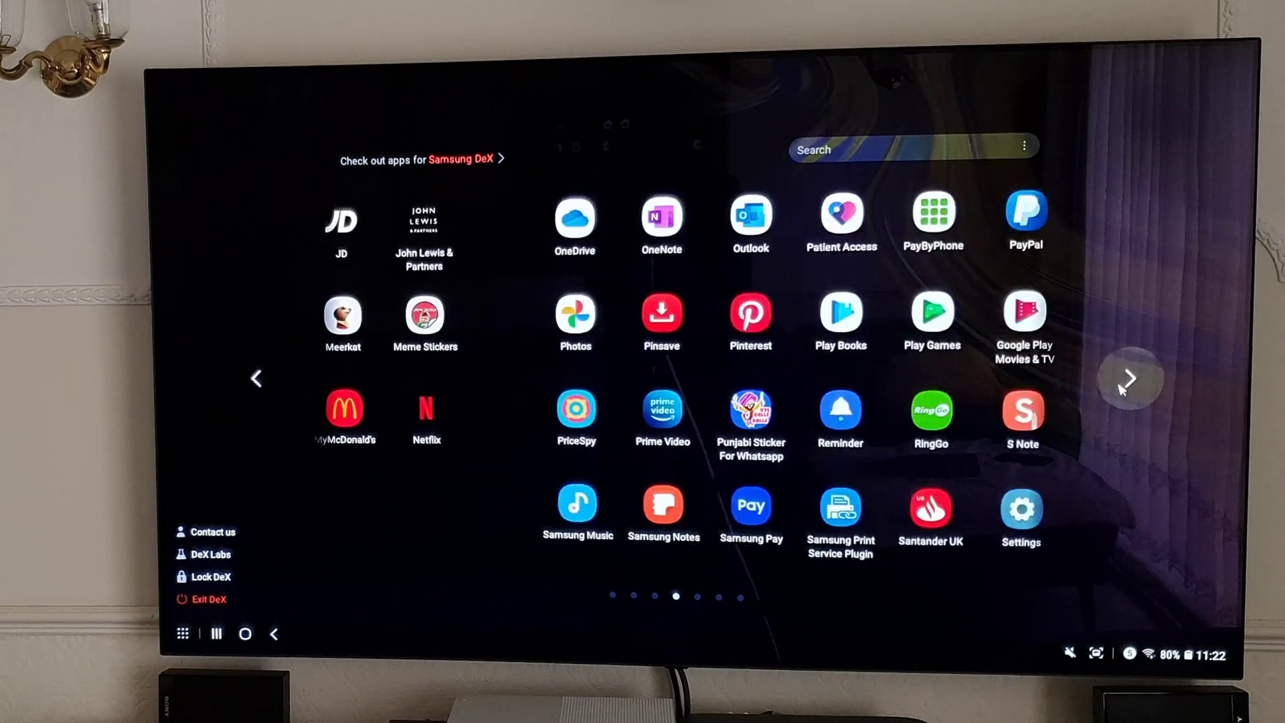
click(883, 150)
text(YouTube)
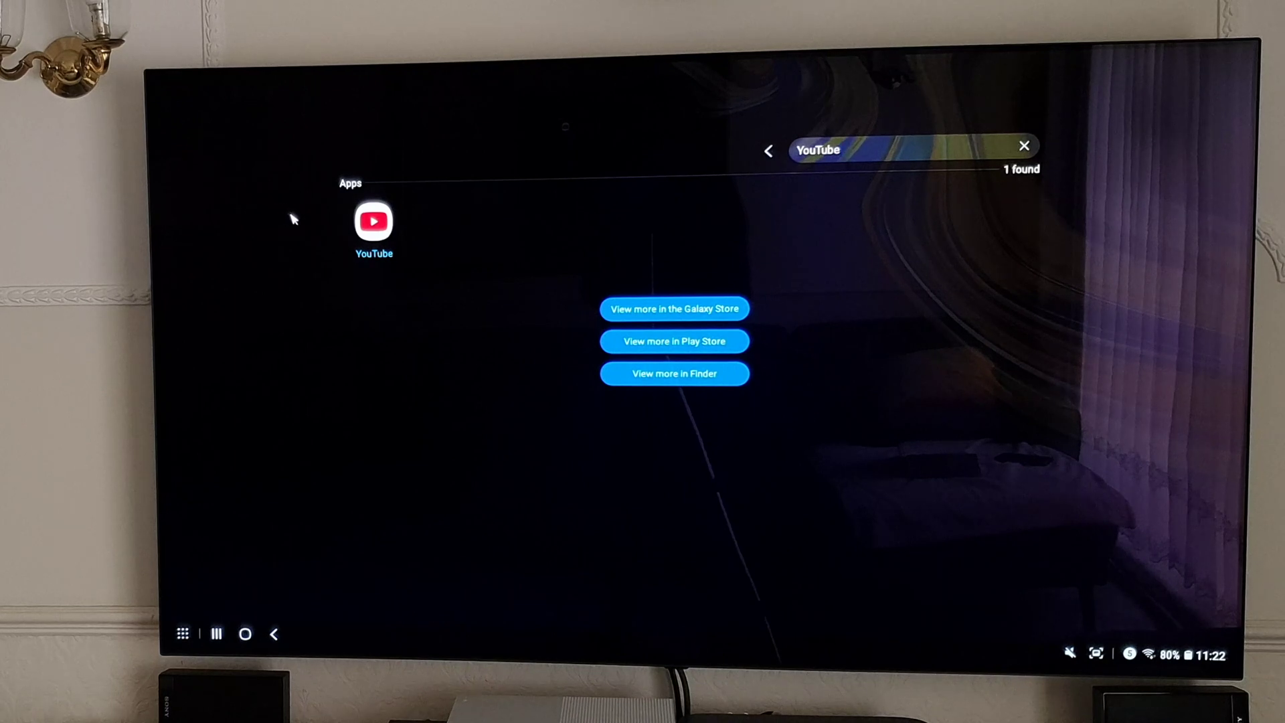
Step: Launch YouTube, play 'HP Deskjet 2630 Printer Review!' and raise the volume
click(374, 223)
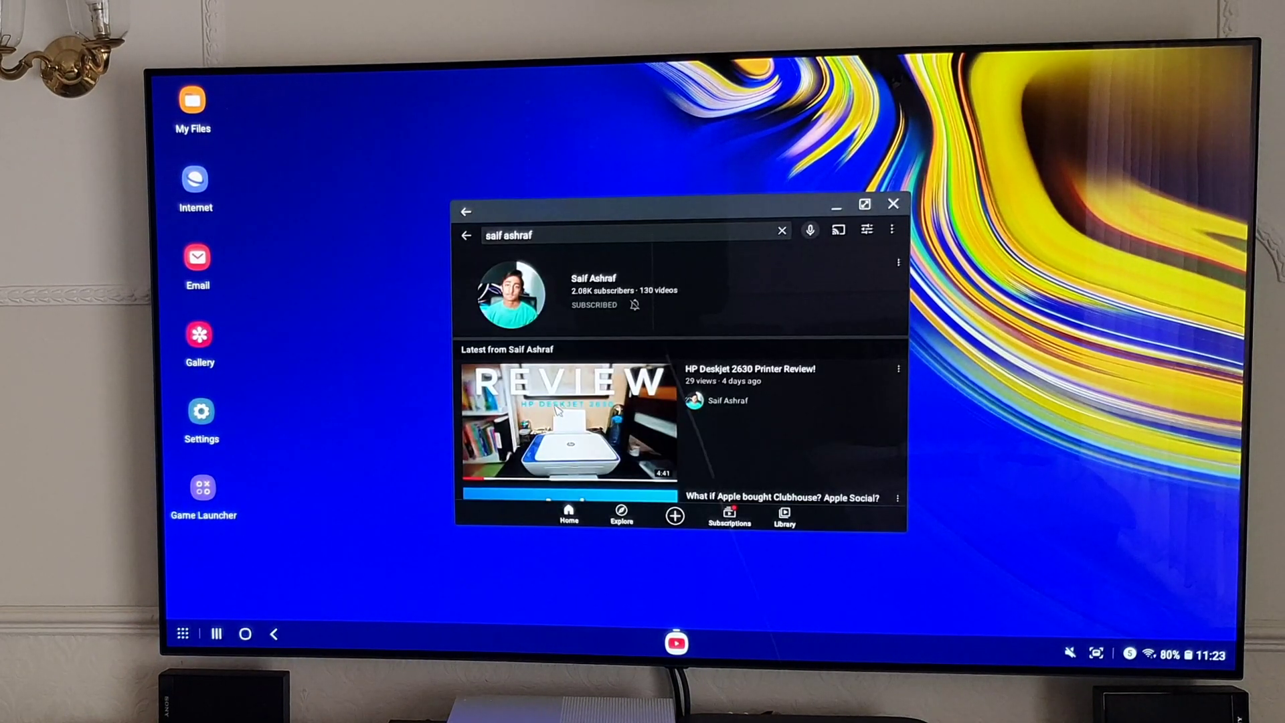
click(560, 414)
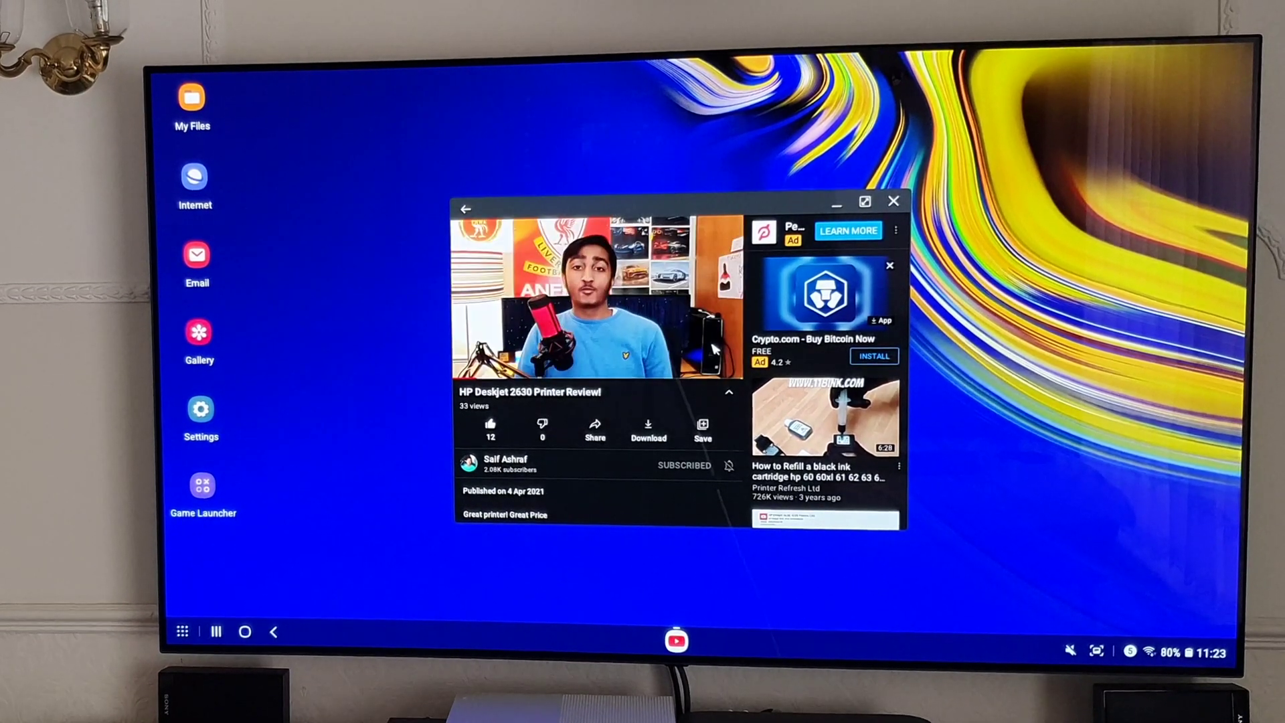
key(XF86AudioRaiseVolume)
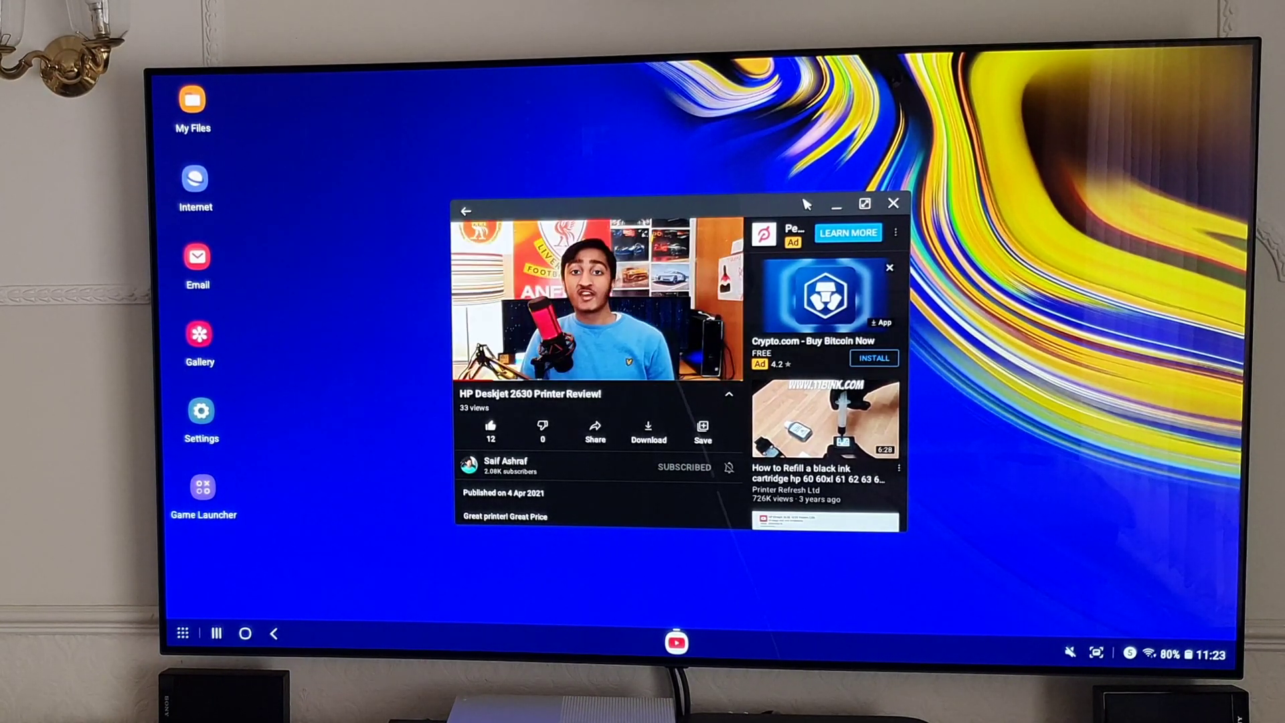
Step: Move the printer review window, maximise it, then snap it to the left half
mouse_move(776, 204)
mouse_down()
mouse_move(627, 210)
mouse_move(439, 117)
mouse_up()
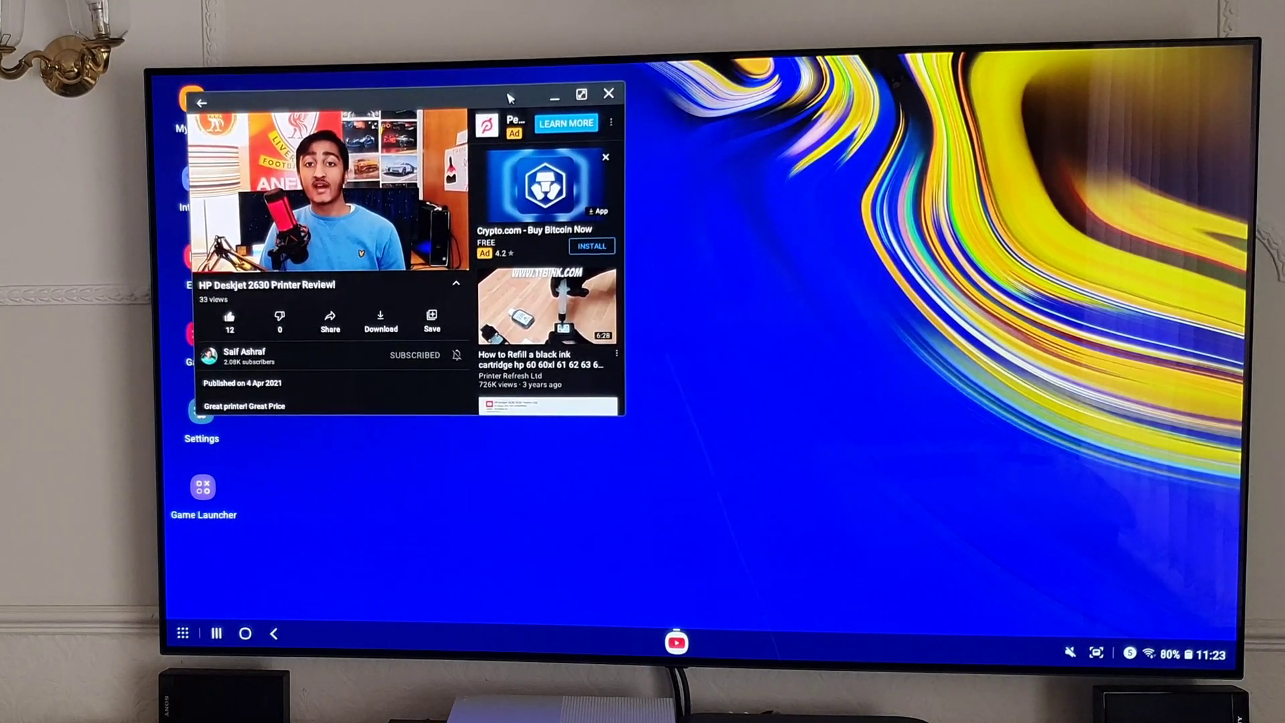
click(332, 181)
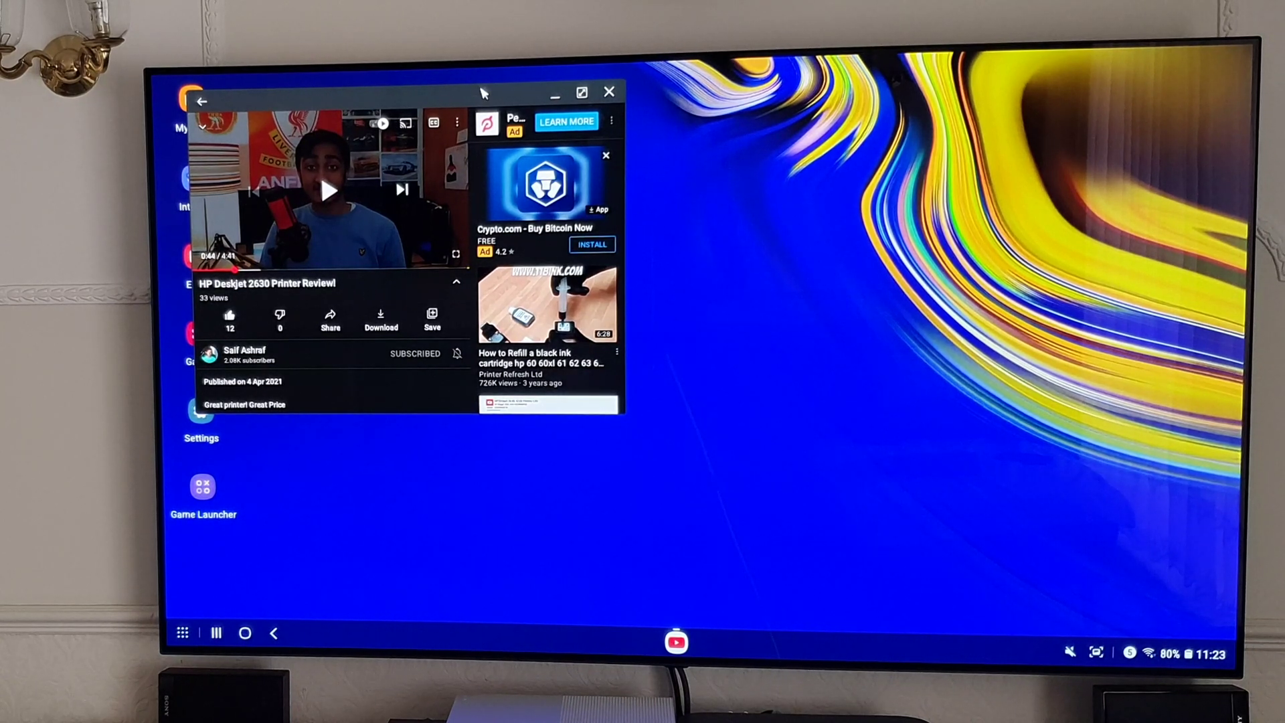
drag(481, 92, 684, 227)
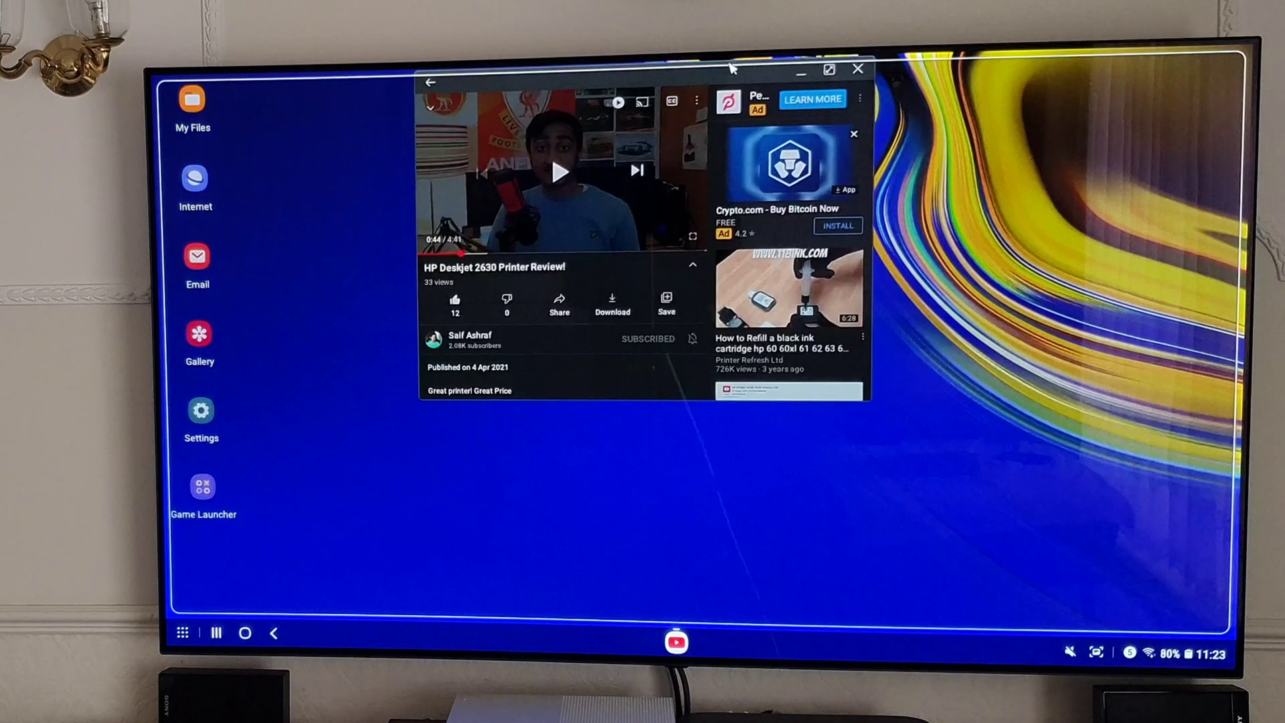
double_click(685, 227)
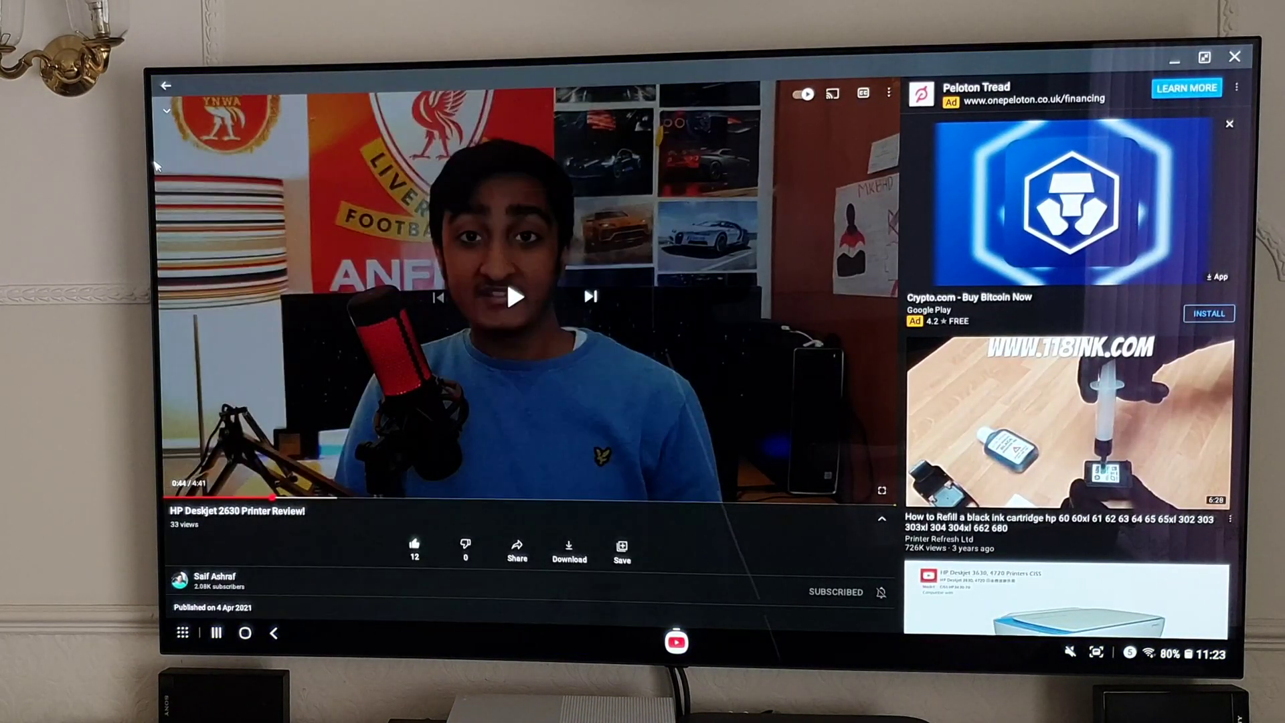
drag(506, 279, 409, 190)
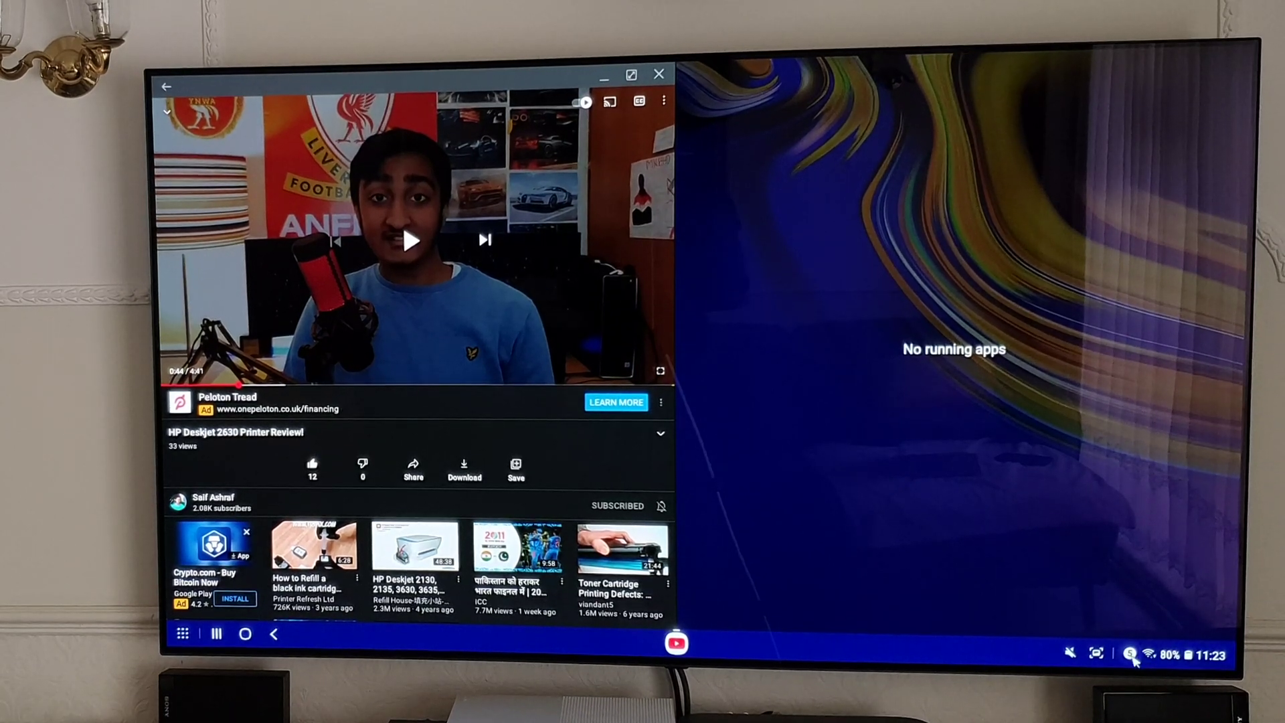
Step: Open the quick settings panel and close the YouTube window with Escape
click(1154, 654)
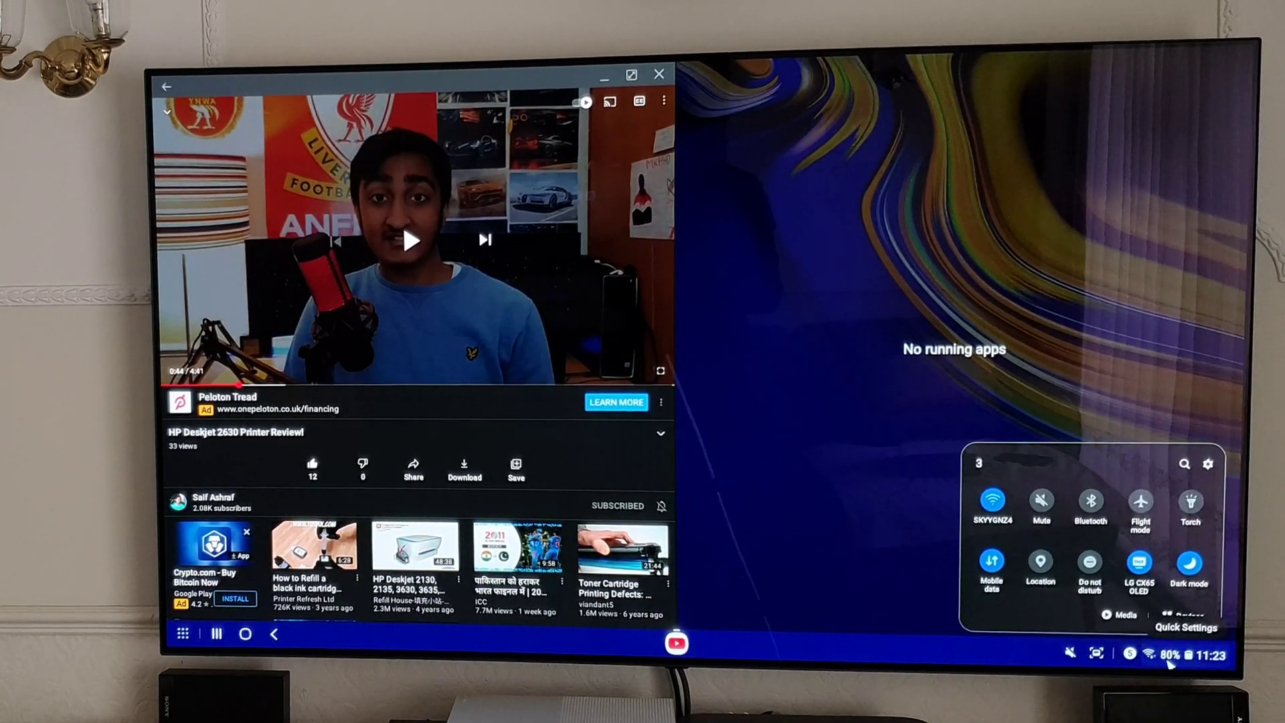
key(Escape)
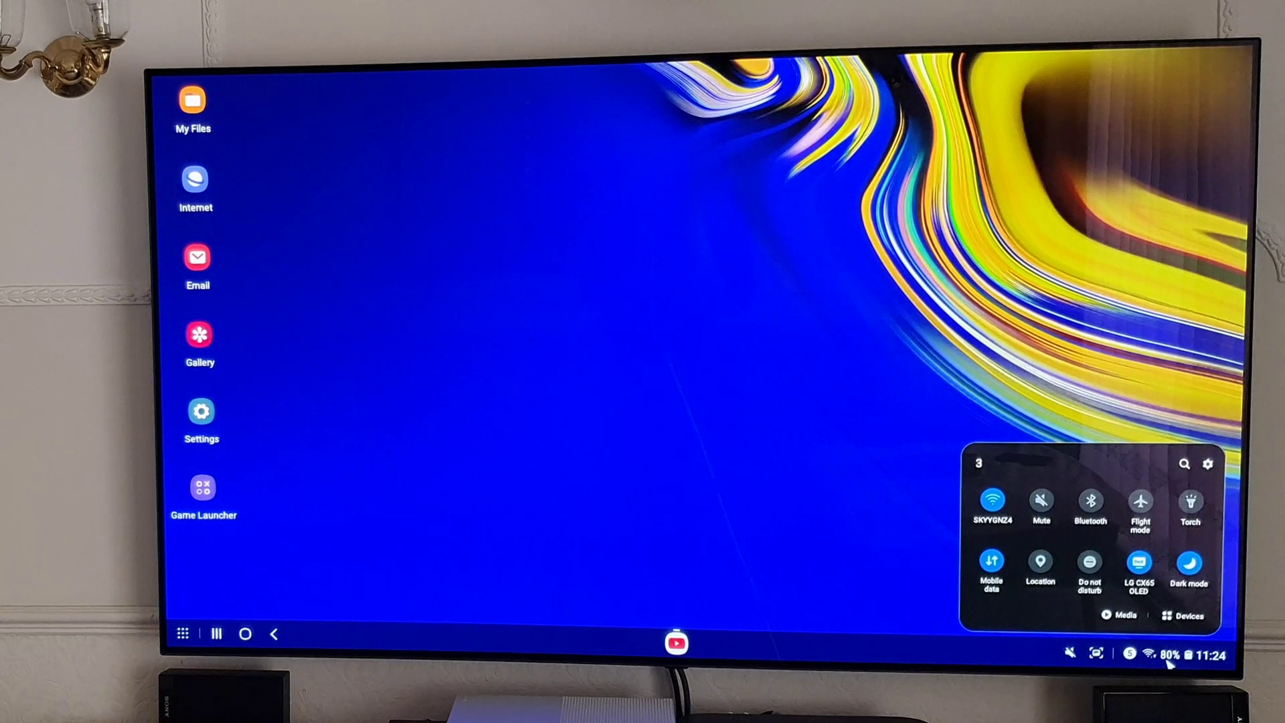